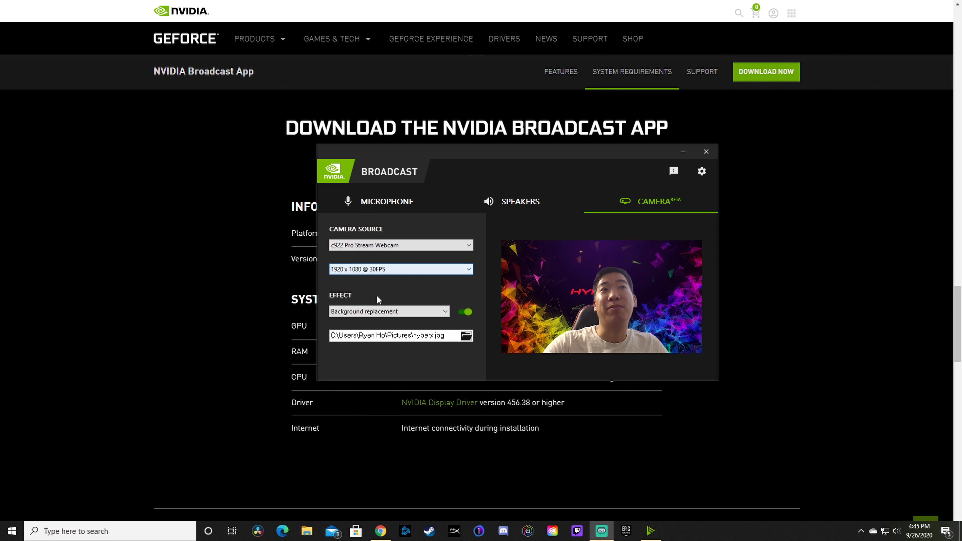
Set the camera effect to Background blur and reduce its strength to the minimum
click(374, 310)
click(370, 319)
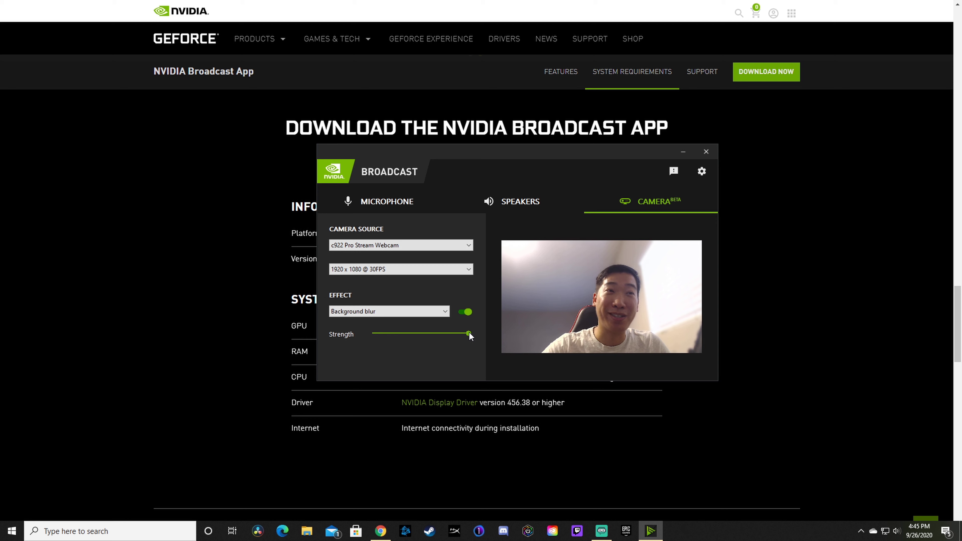
drag(469, 334, 327, 324)
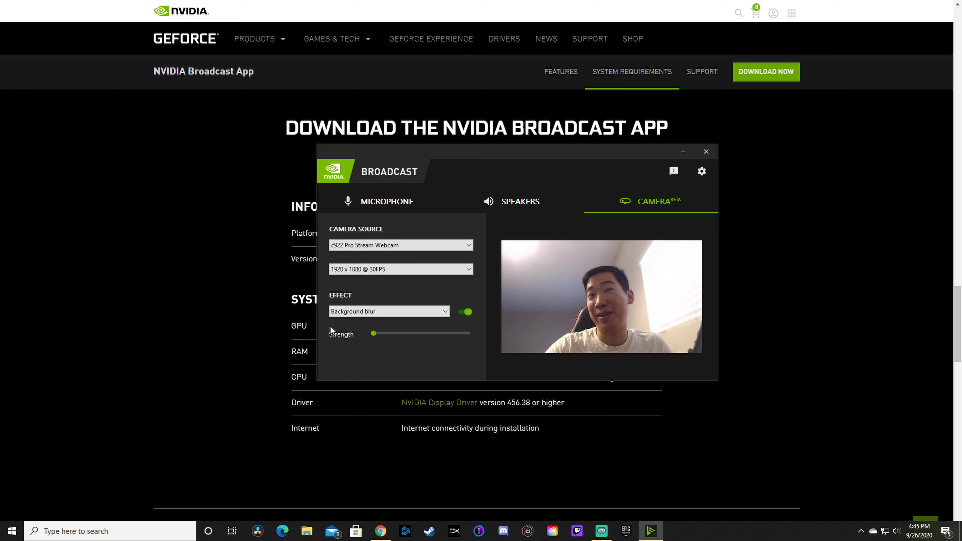
Try the Background replacement camera effect with the hyperx.jpg image, followed by the Background removal effect
click(401, 311)
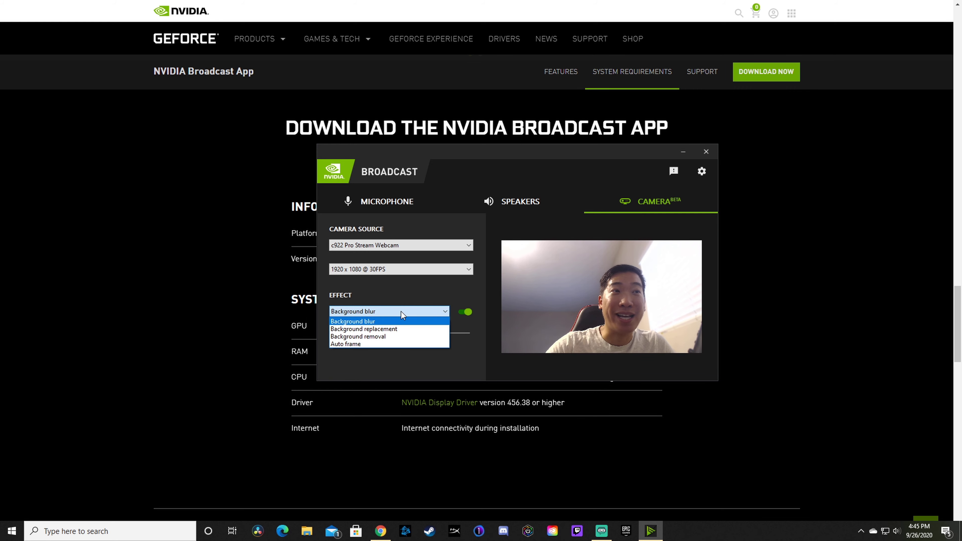
click(397, 330)
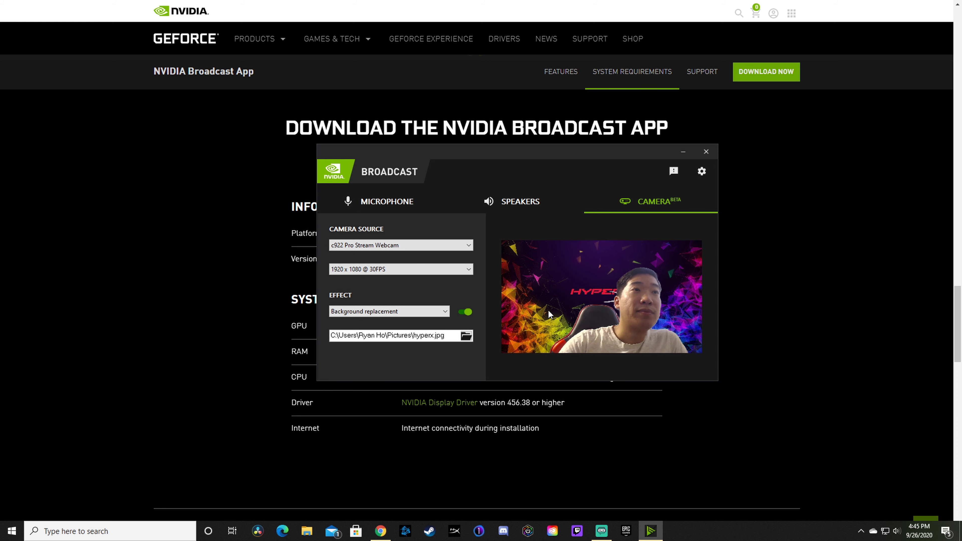
click(425, 315)
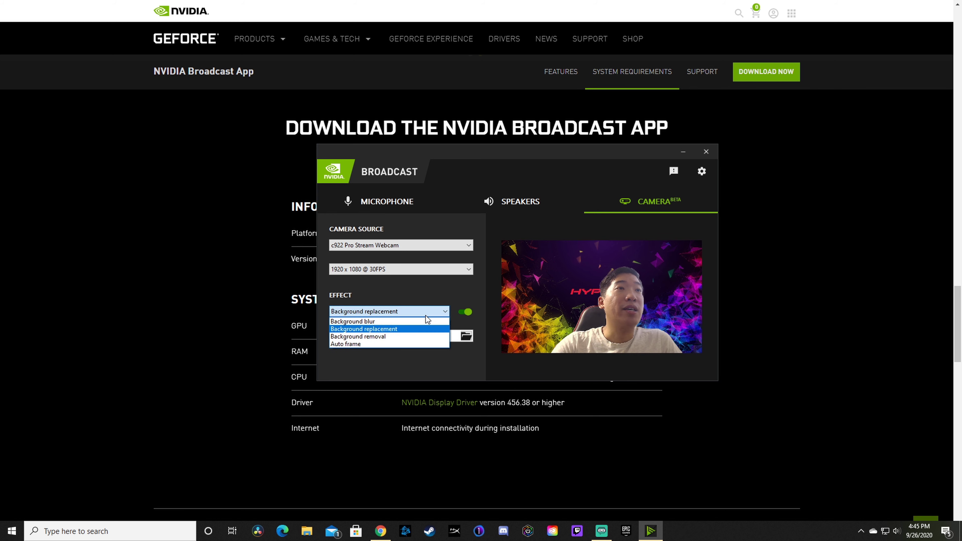
click(406, 337)
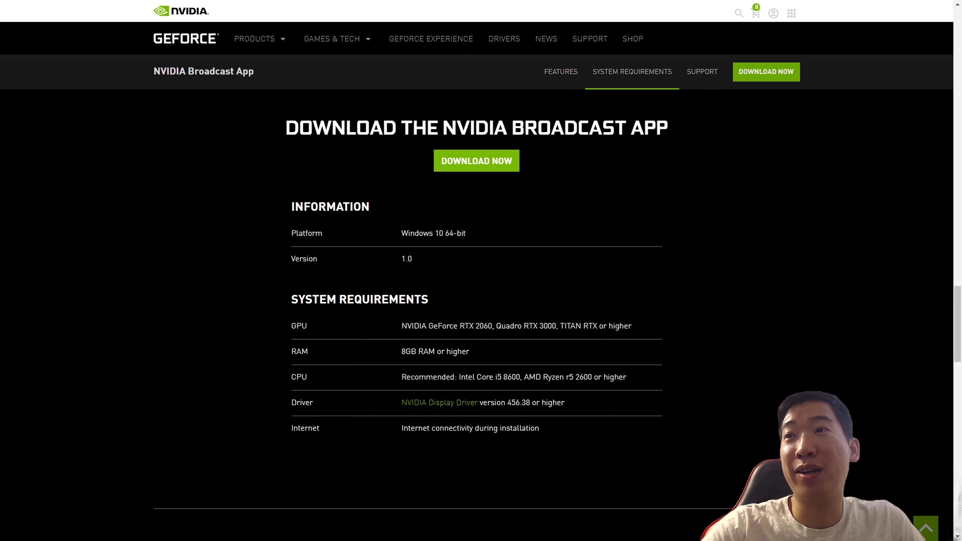
Reposition the Broadcast window, switch the camera effect to Auto frame and reduce its zoom to the minimum
drag(961, 78, 501, 135)
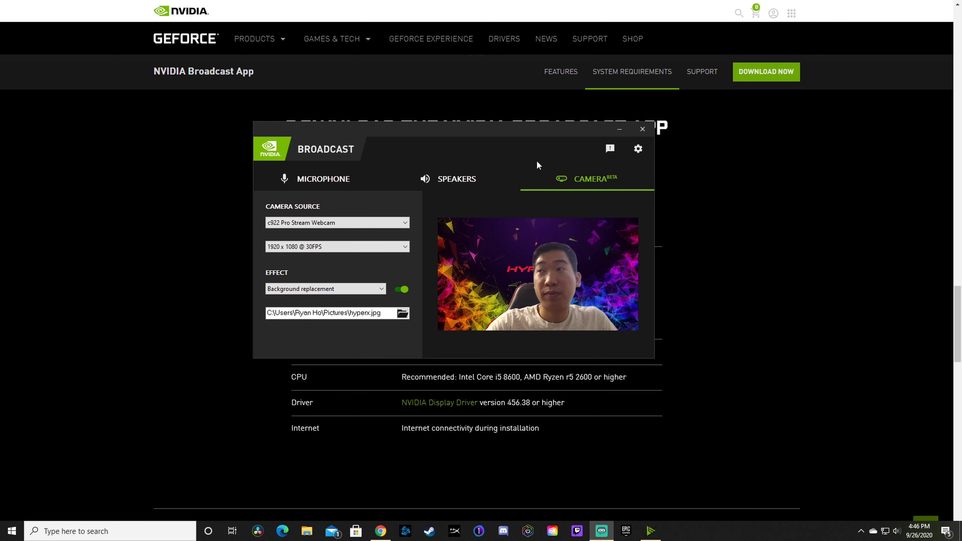
click(331, 289)
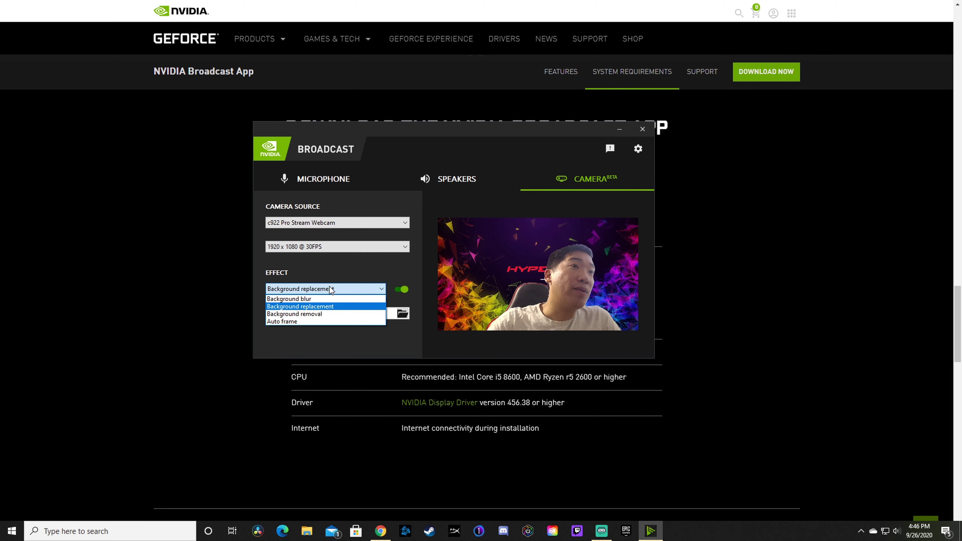
click(312, 320)
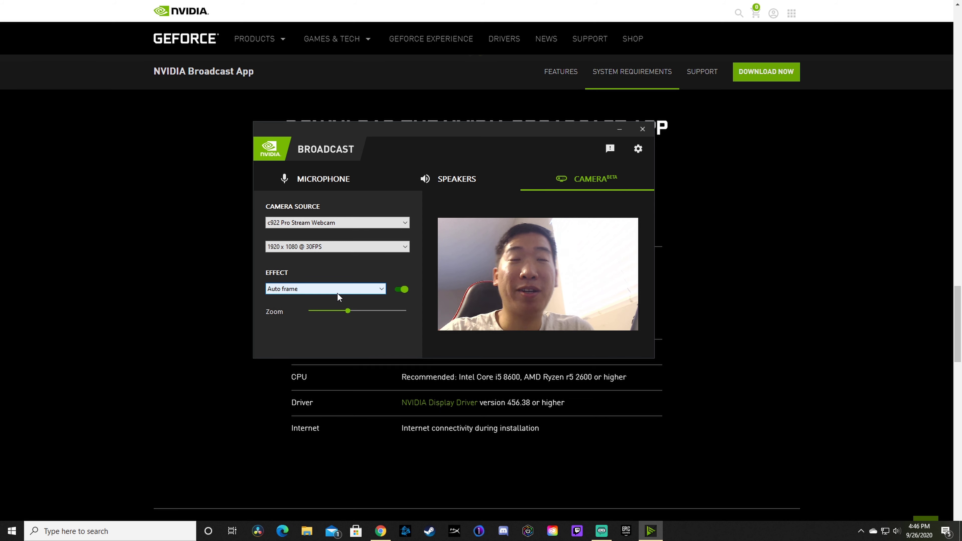
drag(348, 313, 304, 313)
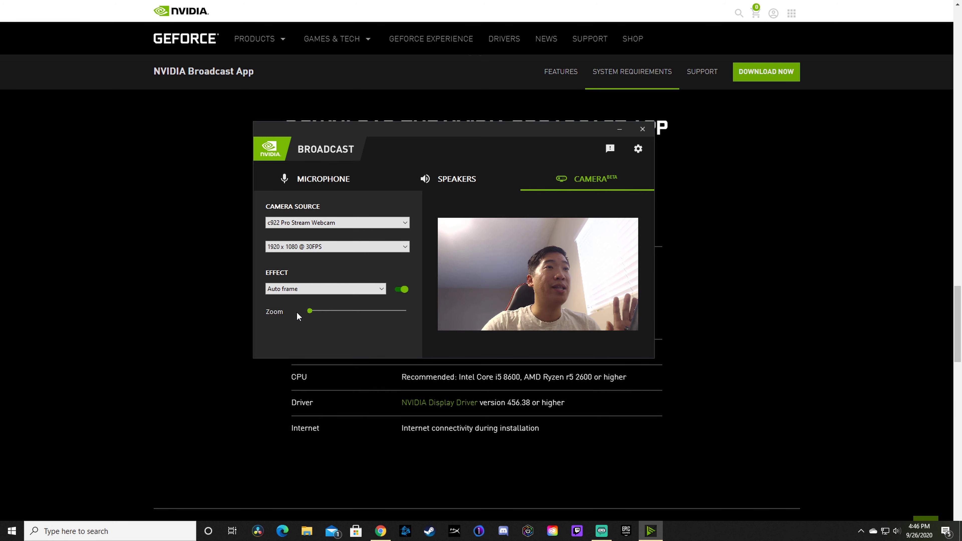
Try several higher Auto frame zoom levels and return the zoom to the minimum
click(390, 311)
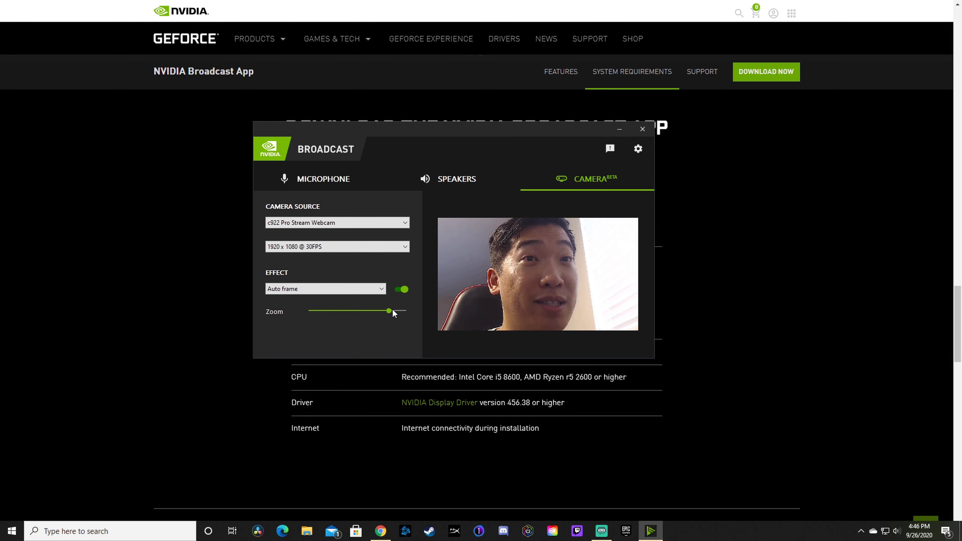
click(381, 311)
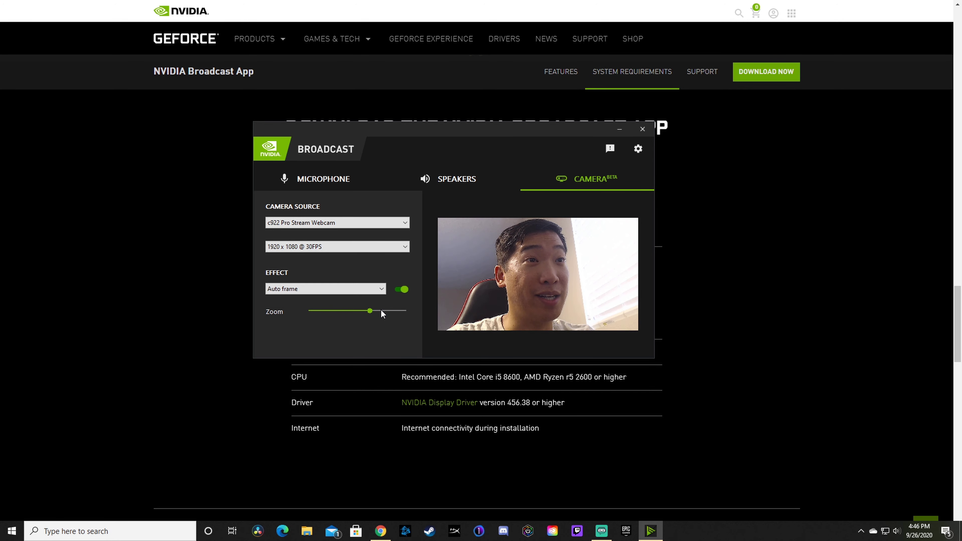
click(365, 311)
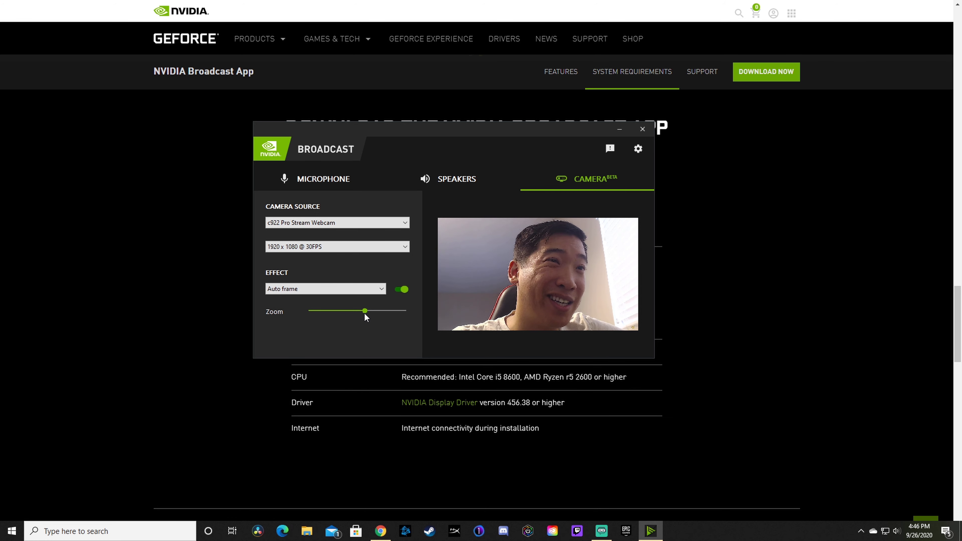
drag(364, 312, 311, 311)
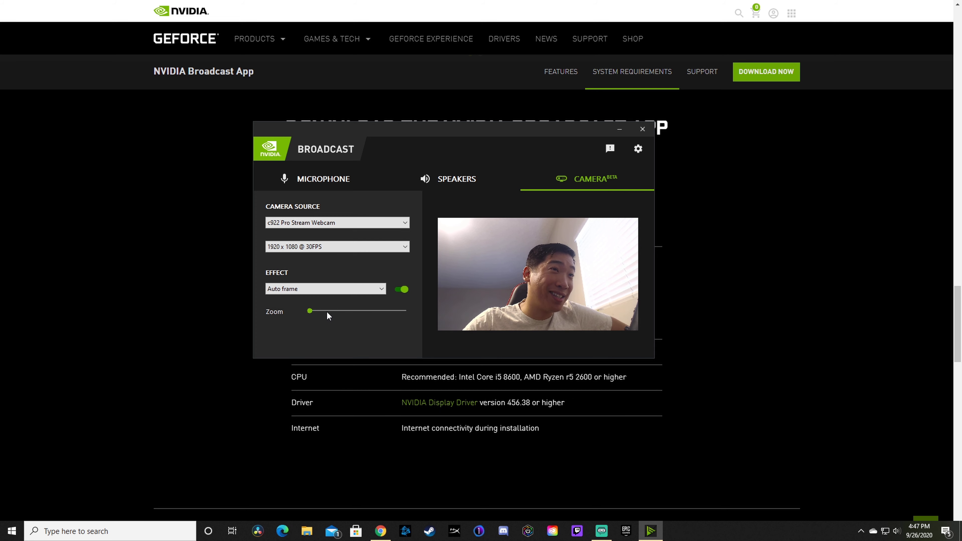
Change the camera effect from Auto frame to Background removal
click(335, 290)
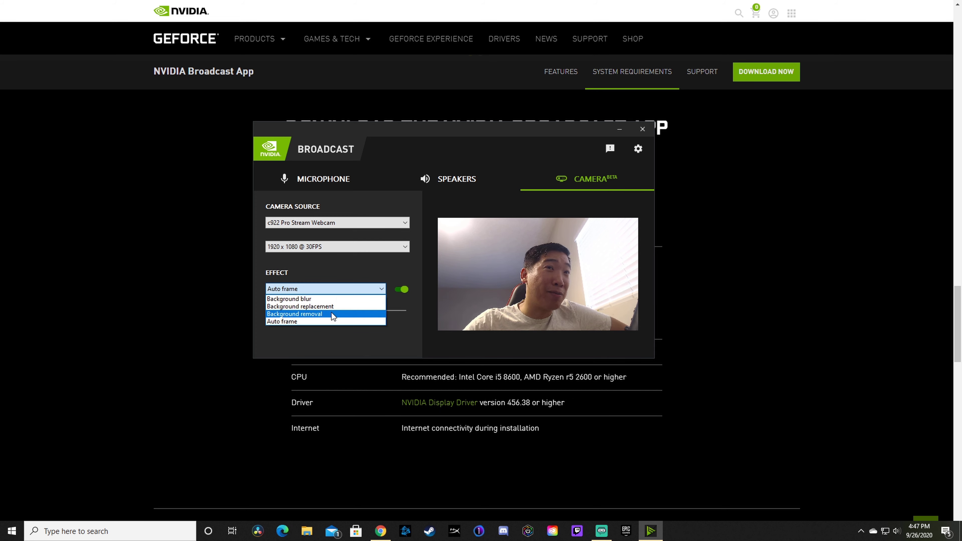
click(332, 314)
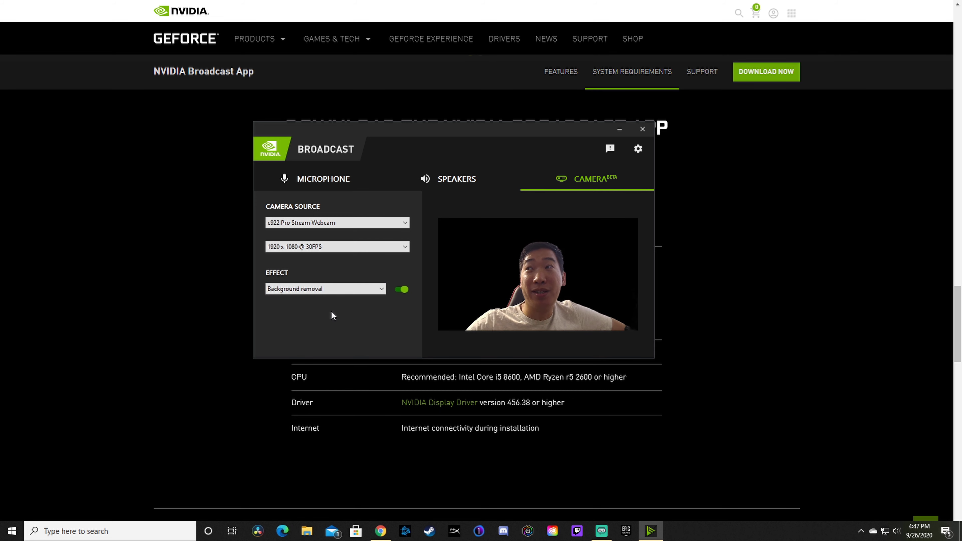
click(333, 290)
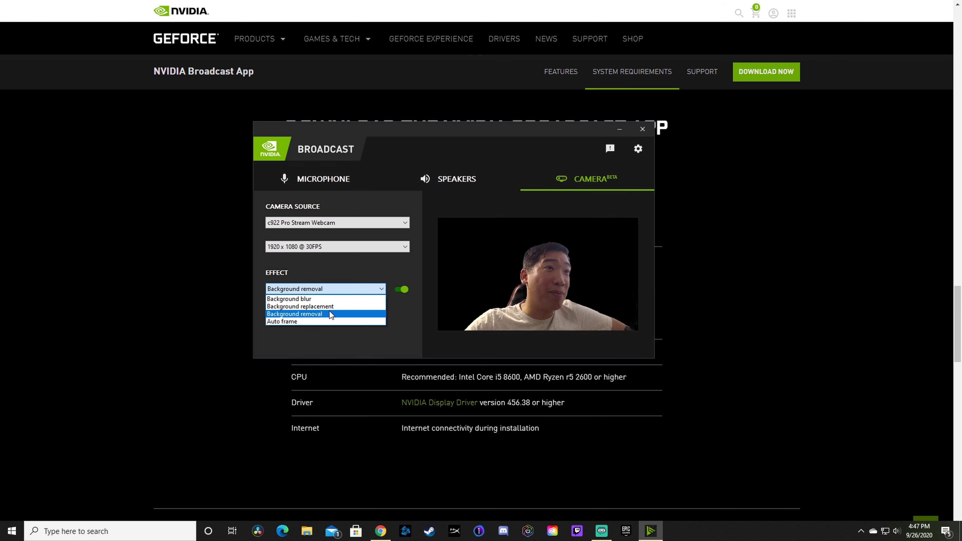
click(330, 330)
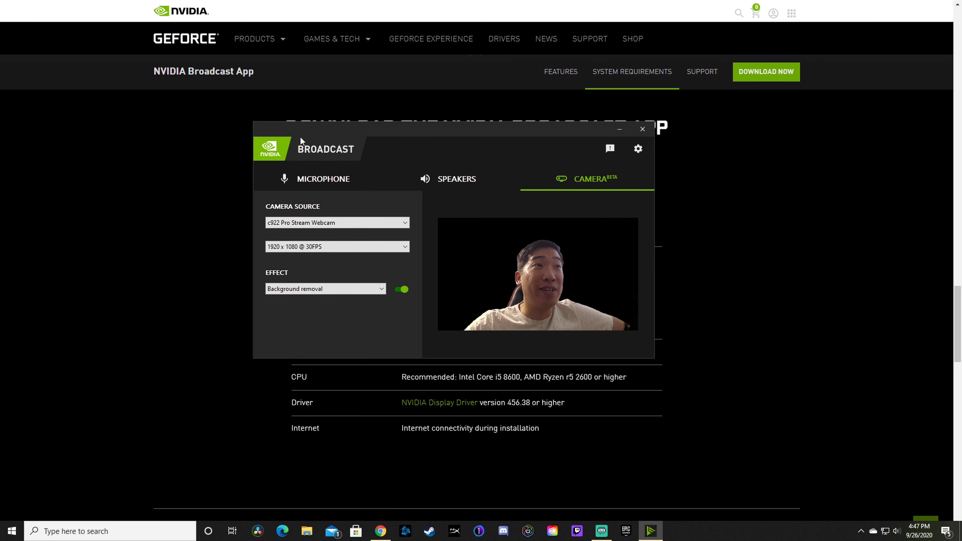
Toggle the noise removal effect for the Yeti Stereo Microphone and show the speaker settings
click(332, 182)
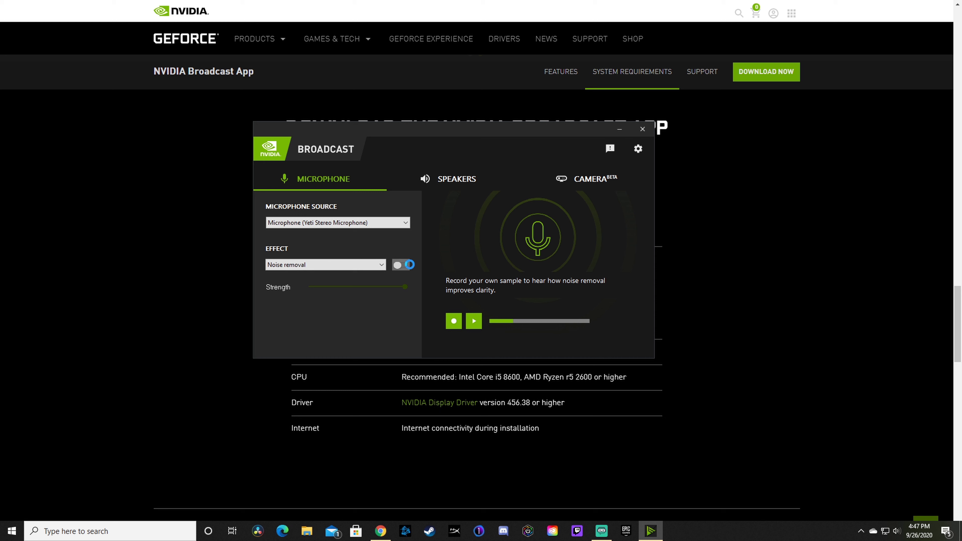
click(409, 265)
click(449, 179)
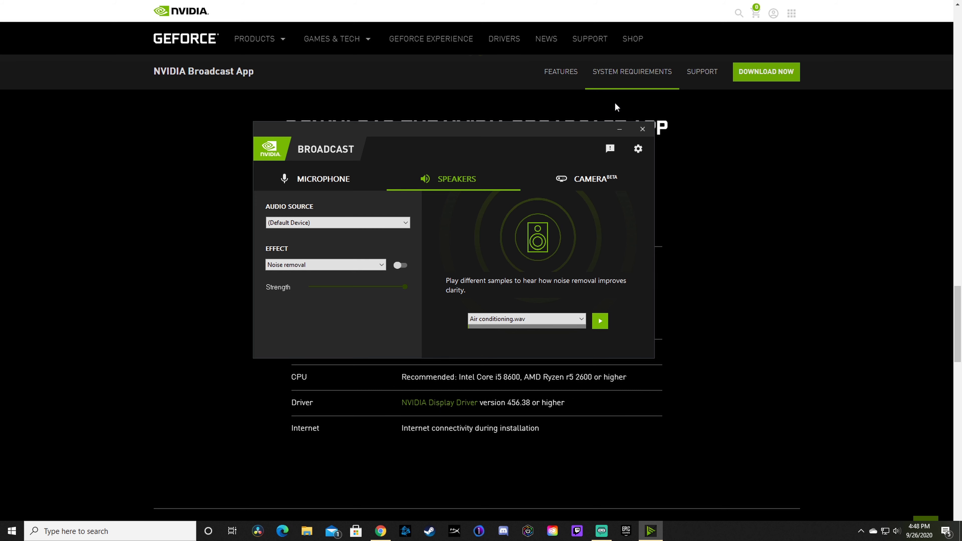
Return to the camera settings and set the effect to Background replacement
click(576, 178)
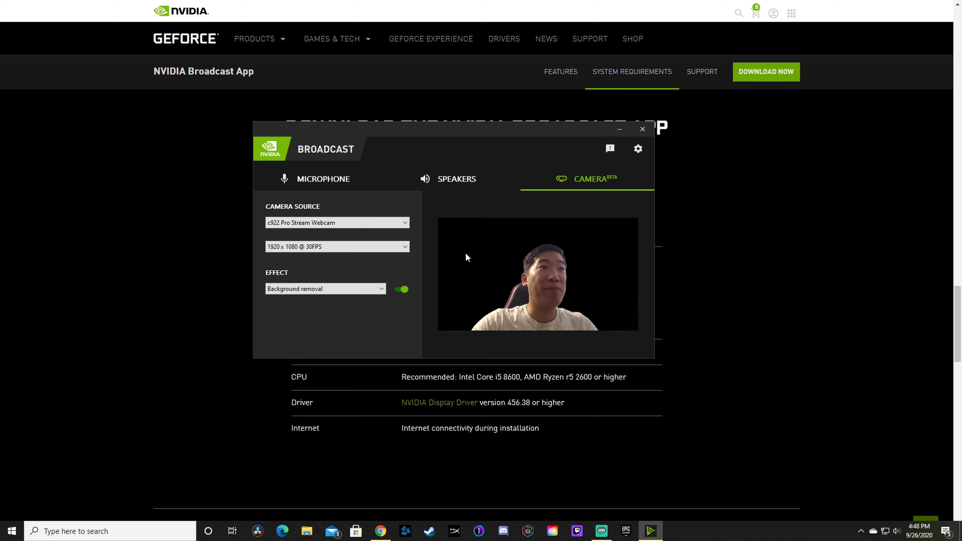
click(342, 288)
click(324, 308)
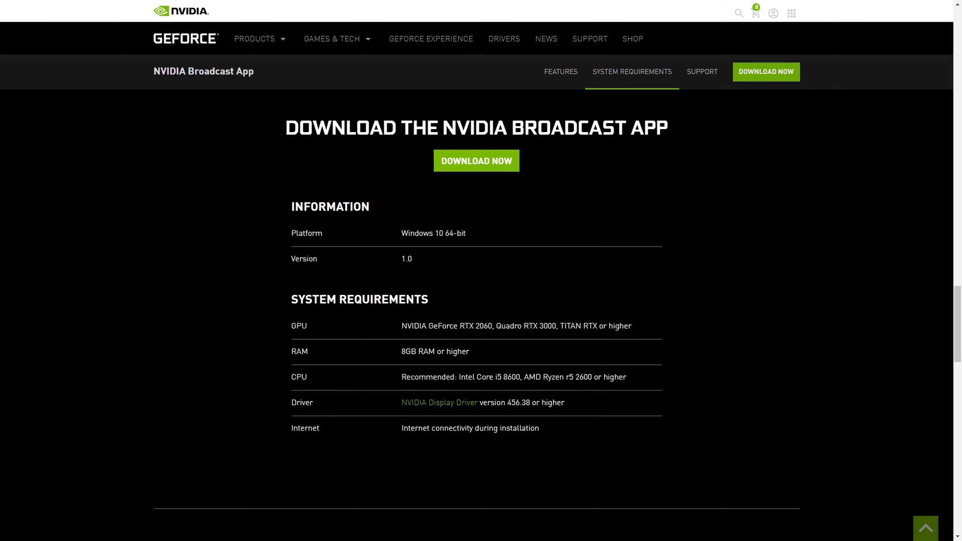
Examine the GPU entry in the system requirements, highlighting the full line and the RTX 2060 model number, and clear the highlight
drag(402, 326, 638, 336)
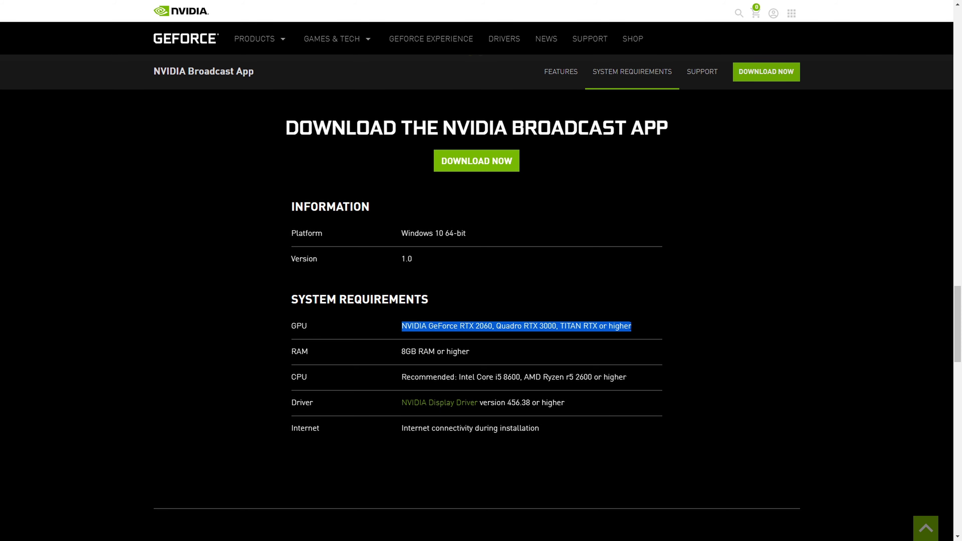
click(544, 336)
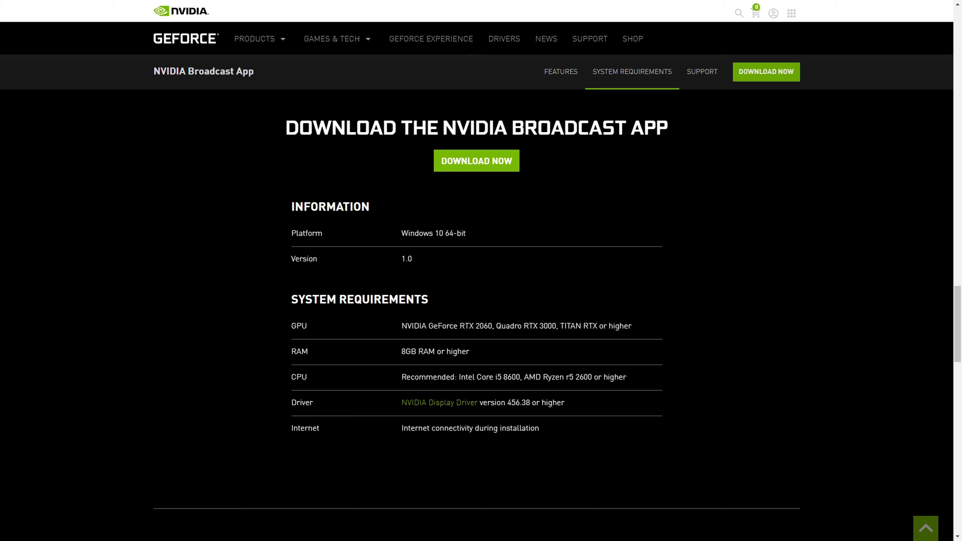
double_click(468, 326)
double_click(484, 325)
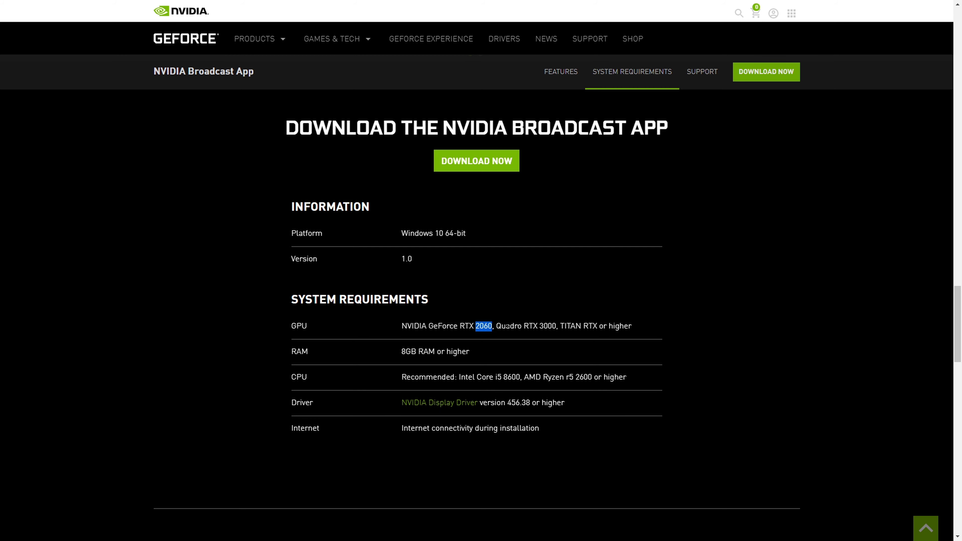
click(646, 335)
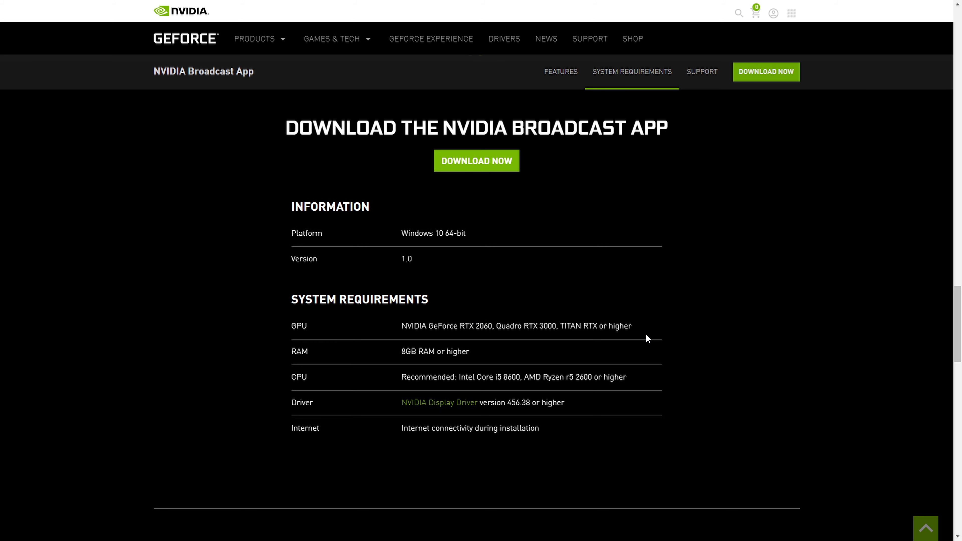